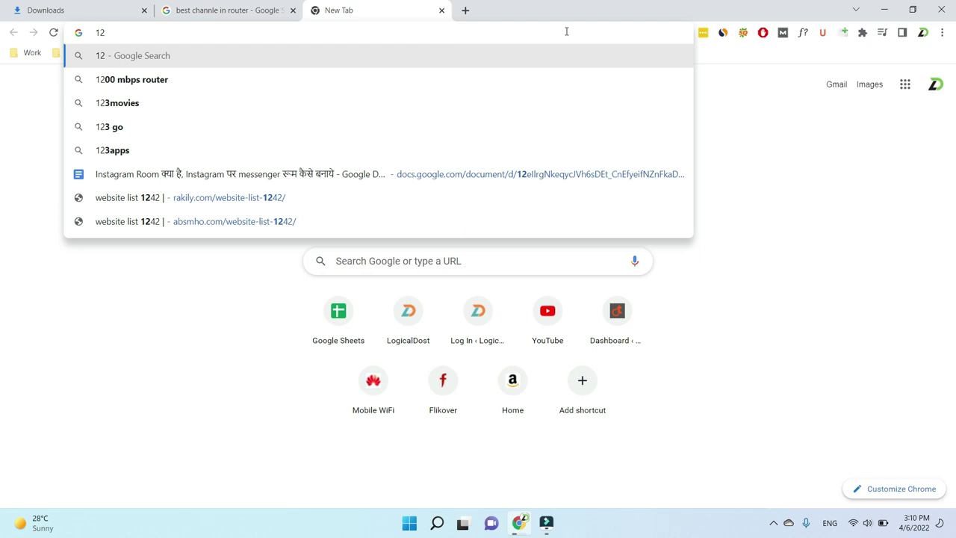
Load the router login page at 192.168.1.1.
key("BackSpace")
key("BackSpace")
type("1")
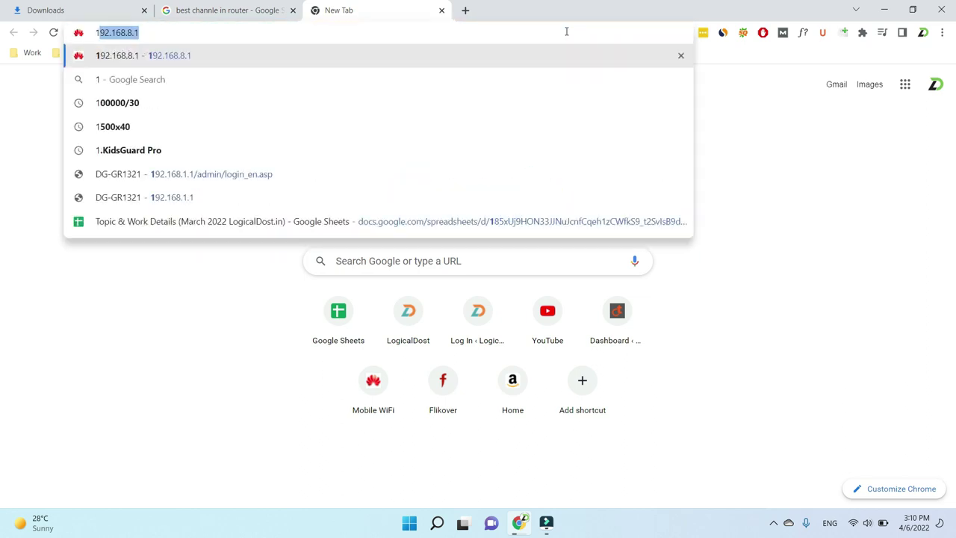
key("Down")
key("Down")
key("Down")
key("Down")
key("Down")
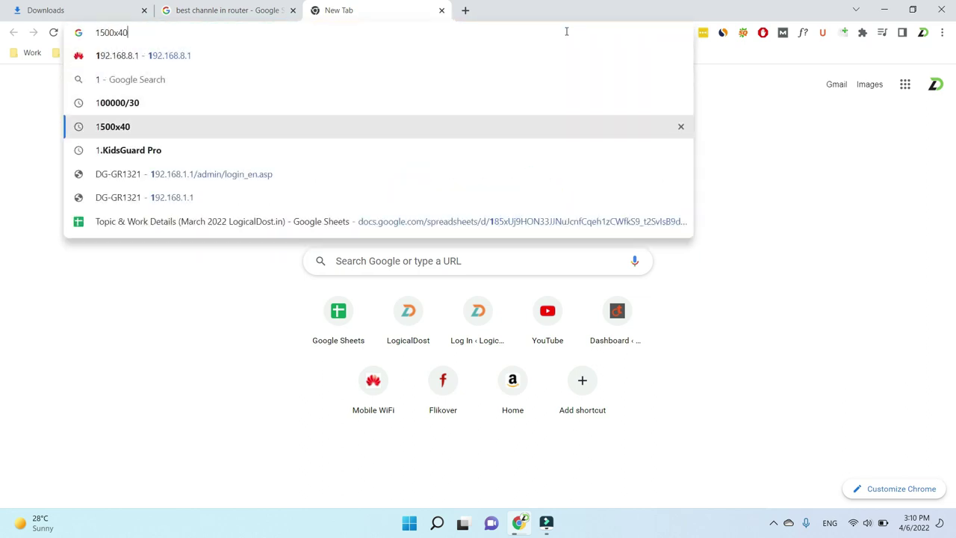
key("Return")
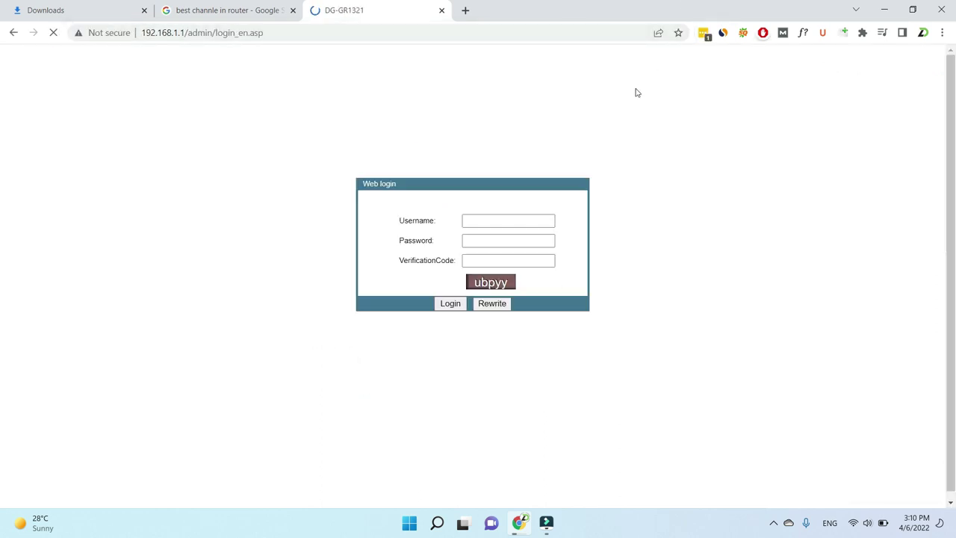
Log in with the saved LastPass credentials and the verification code shown in the image.
left_click(551, 220)
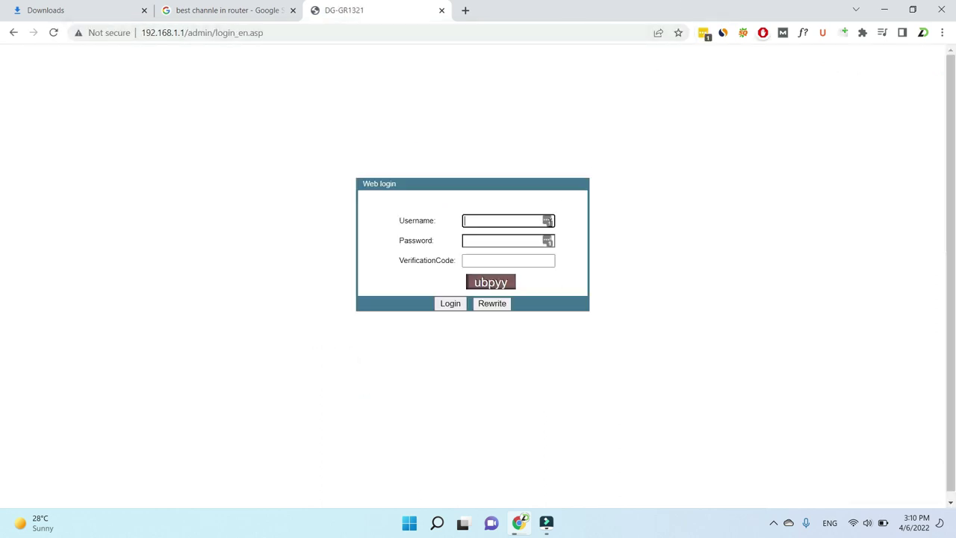
left_click(549, 221)
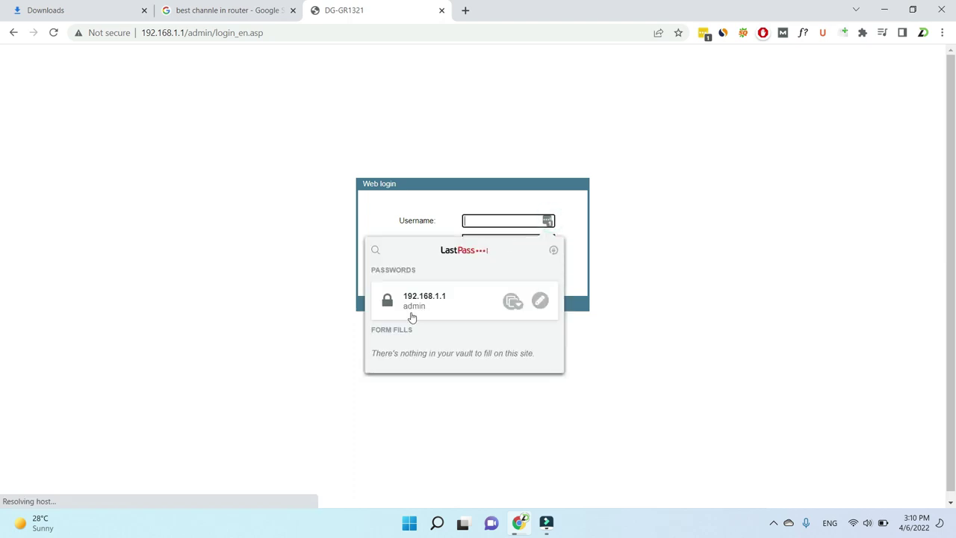
left_click(411, 314)
left_click(498, 261)
double_click(497, 263)
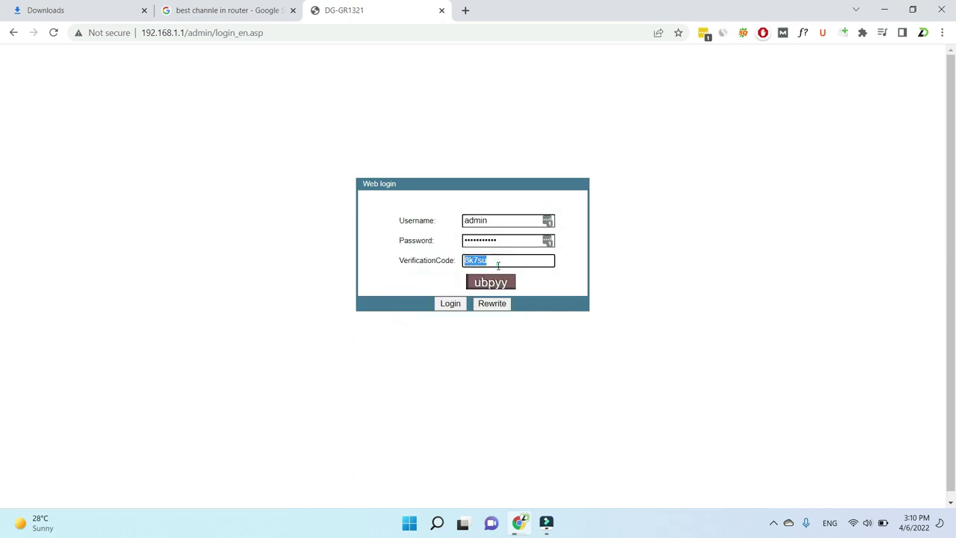
key("BackSpace")
type("ub")
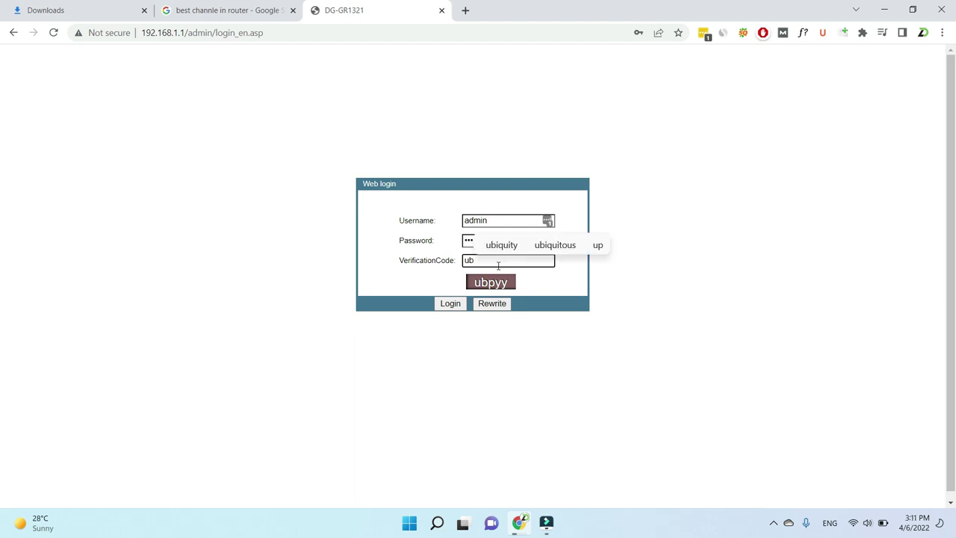
type("p")
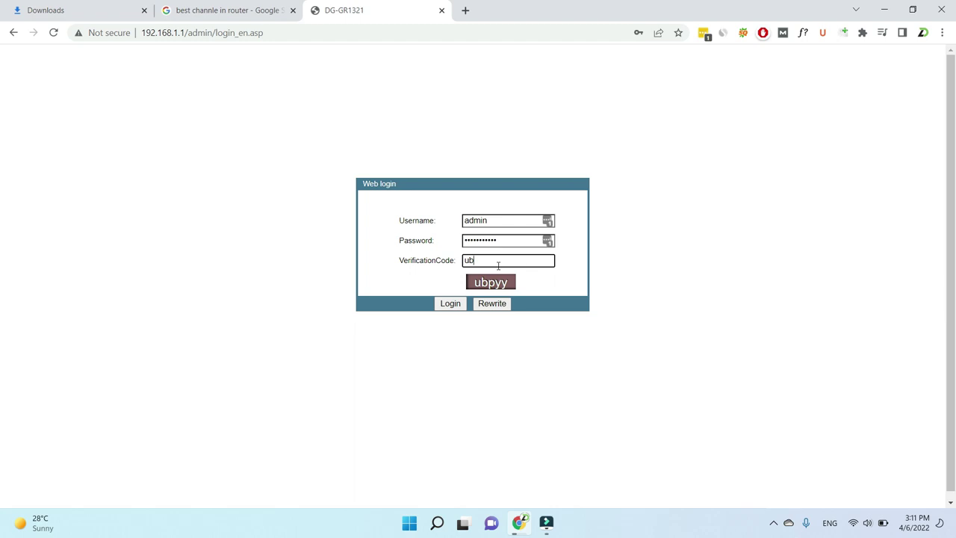
type("pyy")
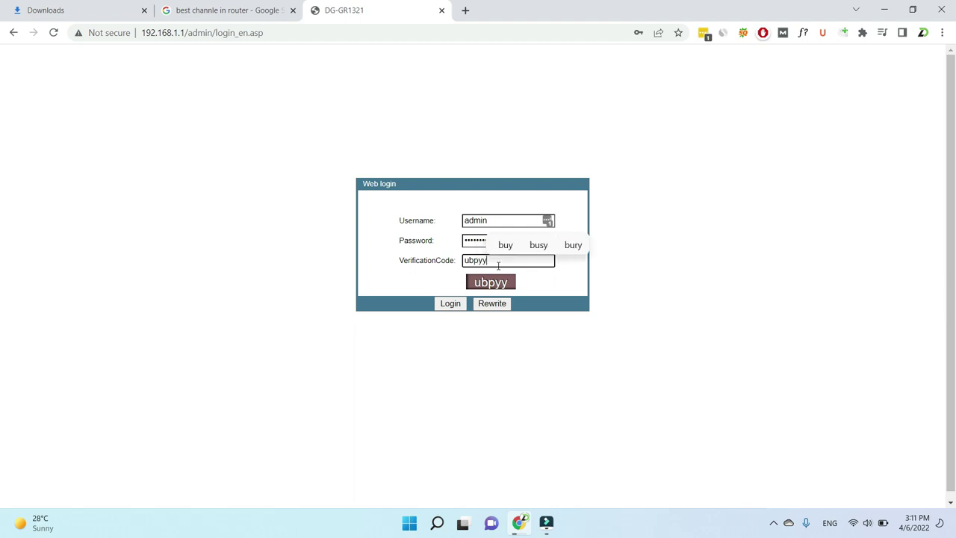
left_click(451, 305)
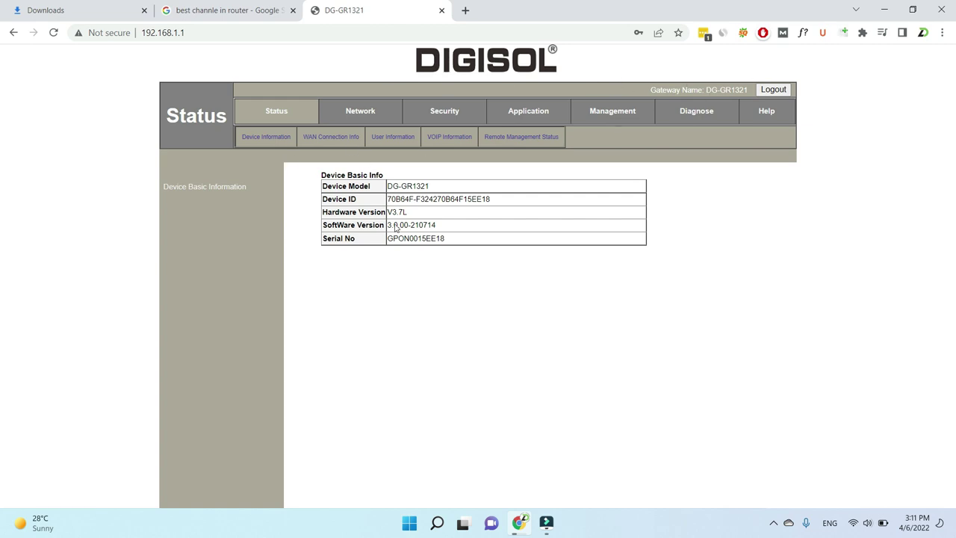
Show the Network > Internet WAN Configuration page (PPPoE, VLAN 530, MTU 1492).
left_click(366, 113)
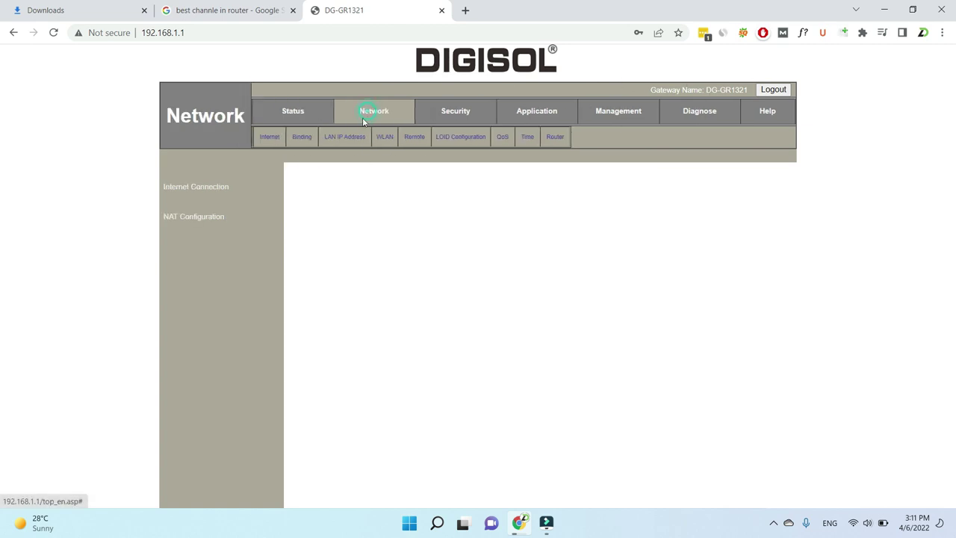
left_click(265, 140)
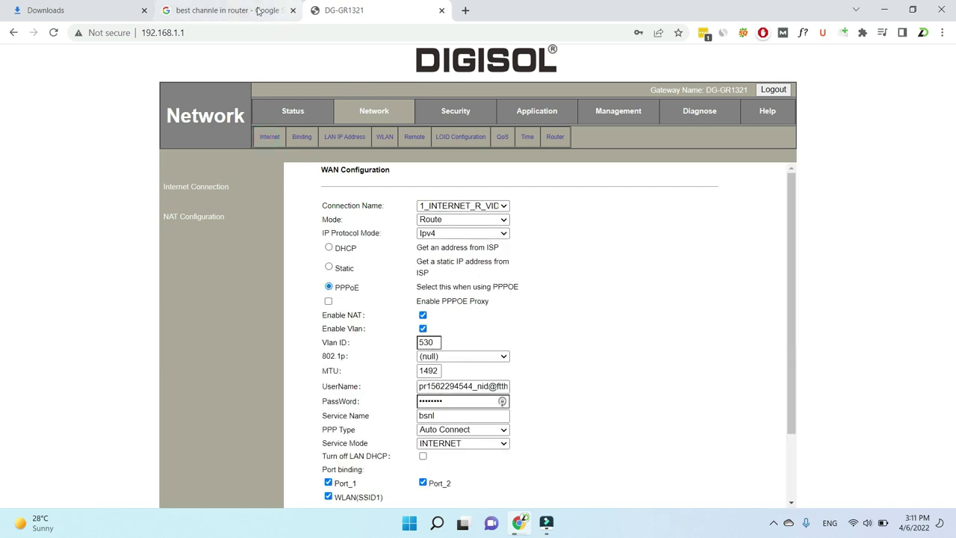
In a new tab, search 'logicaldost speed test' and open the LogicalDost result.
left_click(465, 10)
left_click(384, 32)
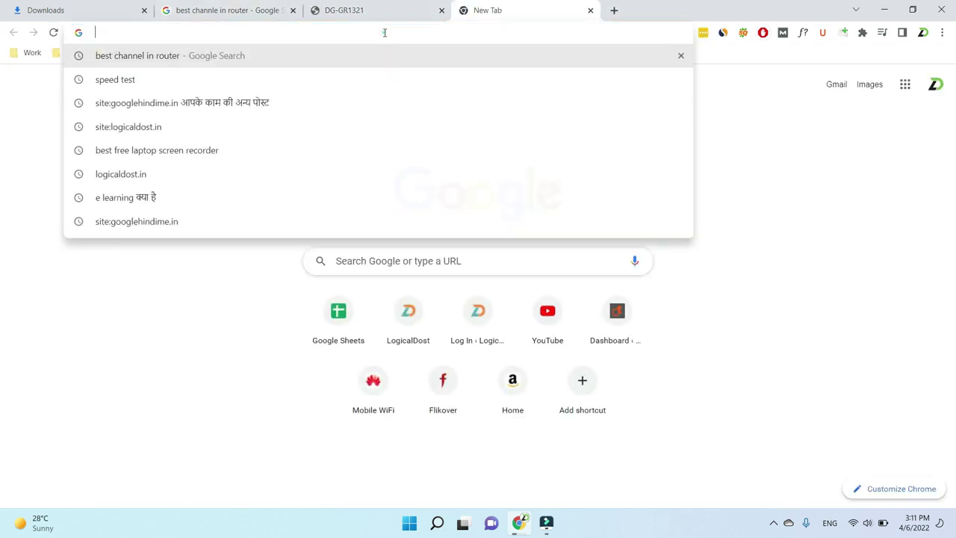
type("logicalis")
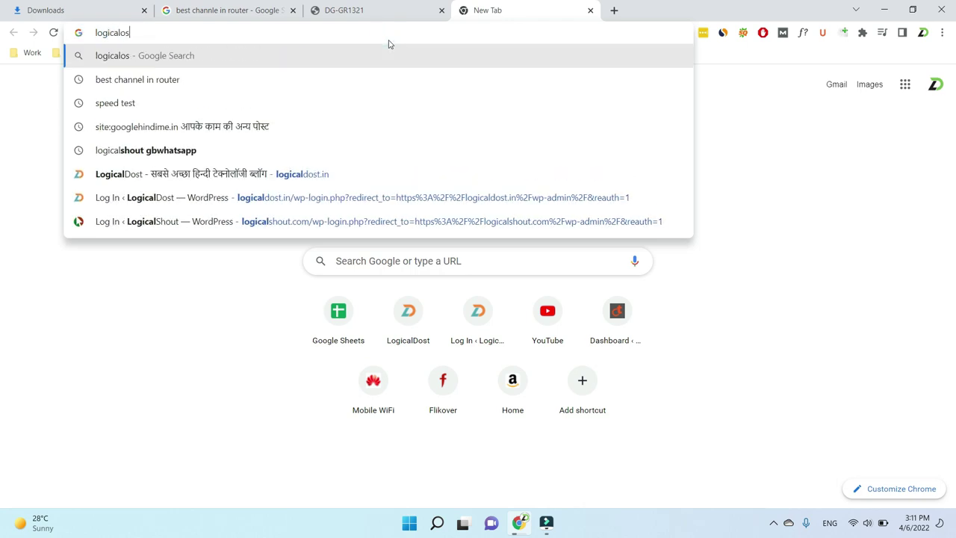
key("BackSpace")
key("BackSpace")
key("BackSpace")
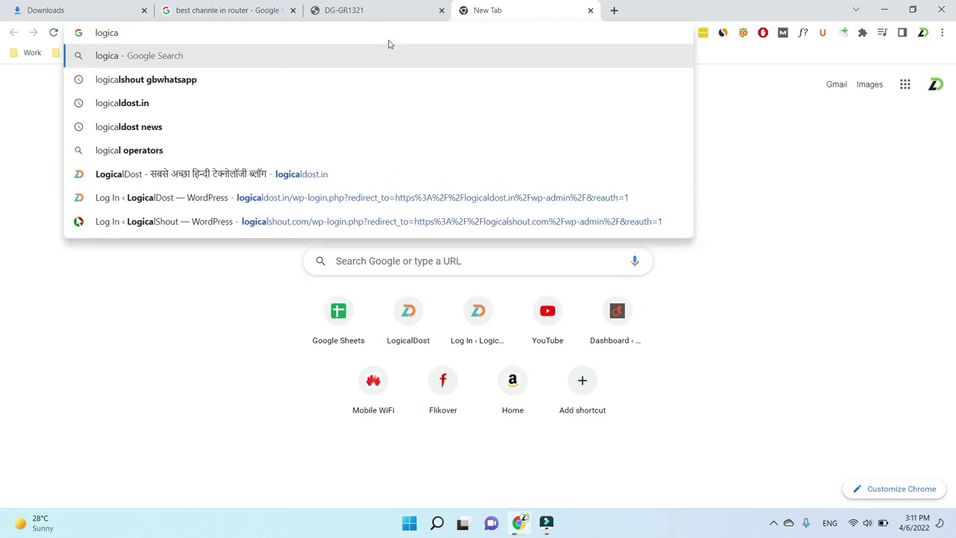
type("ldost speed")
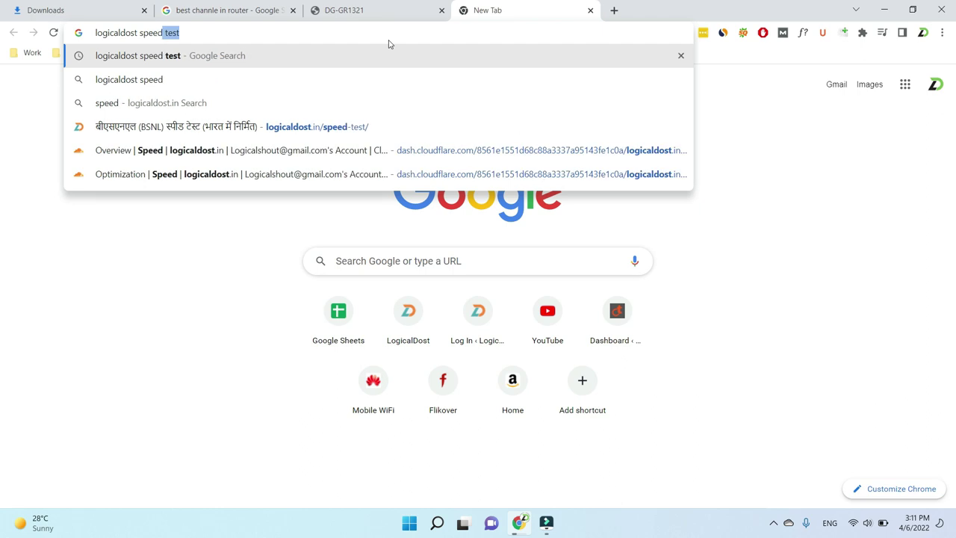
key("Return")
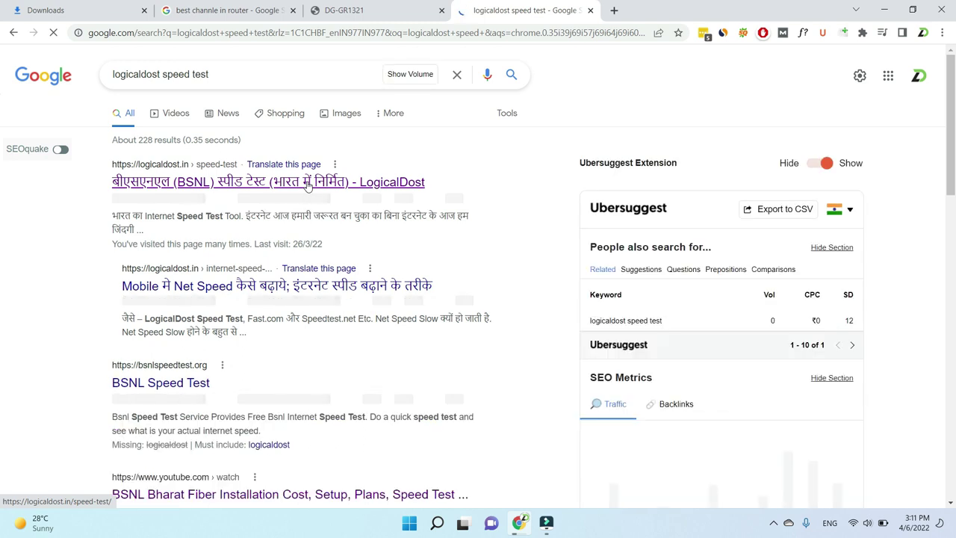
left_click(309, 184)
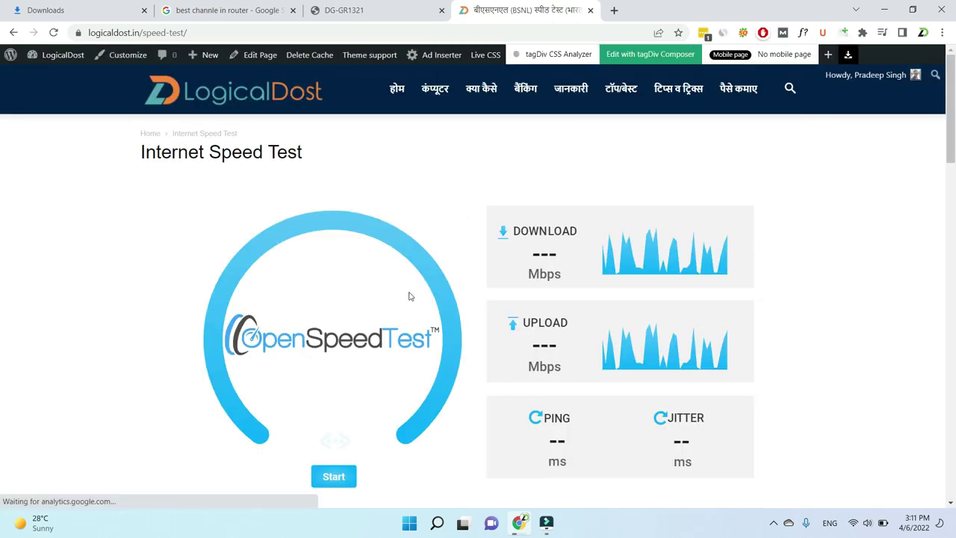
Run the LogicalDost test: 6.2 Mbps down, 33.7 Mbps up, 36 ms ping, 0.2 ms jitter.
scroll(409, 297, "down", 2)
scroll(379, 381, "up", 2)
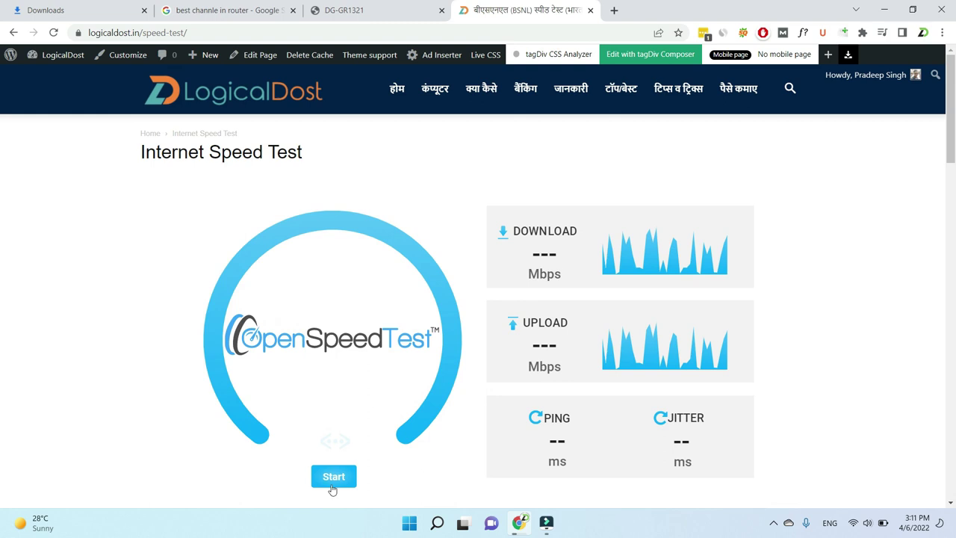
left_click(332, 487)
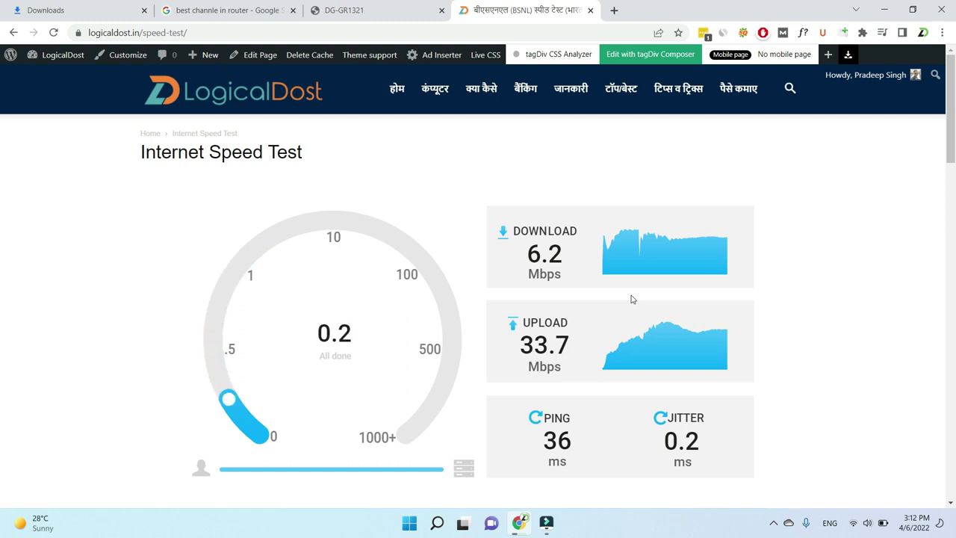
left_click(619, 10)
Search Google for 'speed test' and run Google's built-in speed test for comparison.
type("spee")
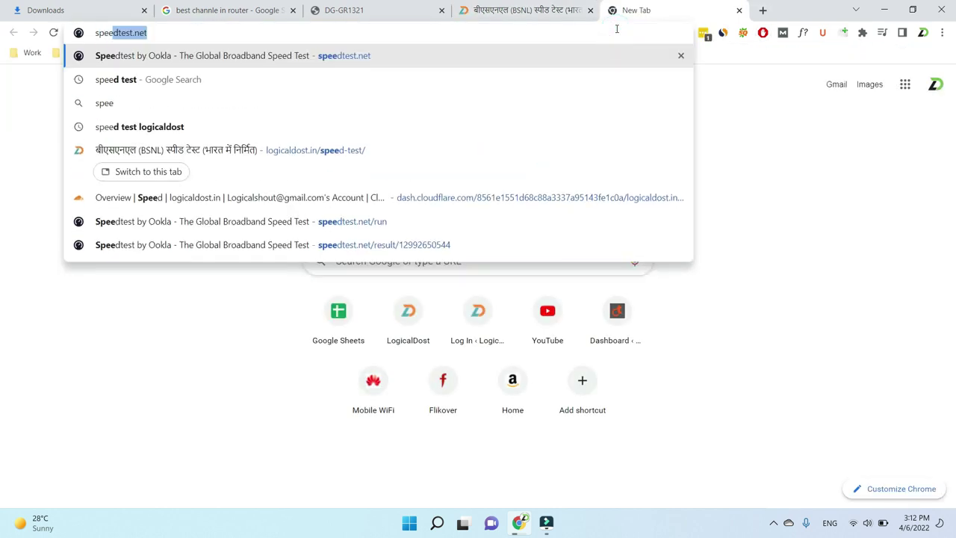
type("d s")
key("BackSpace")
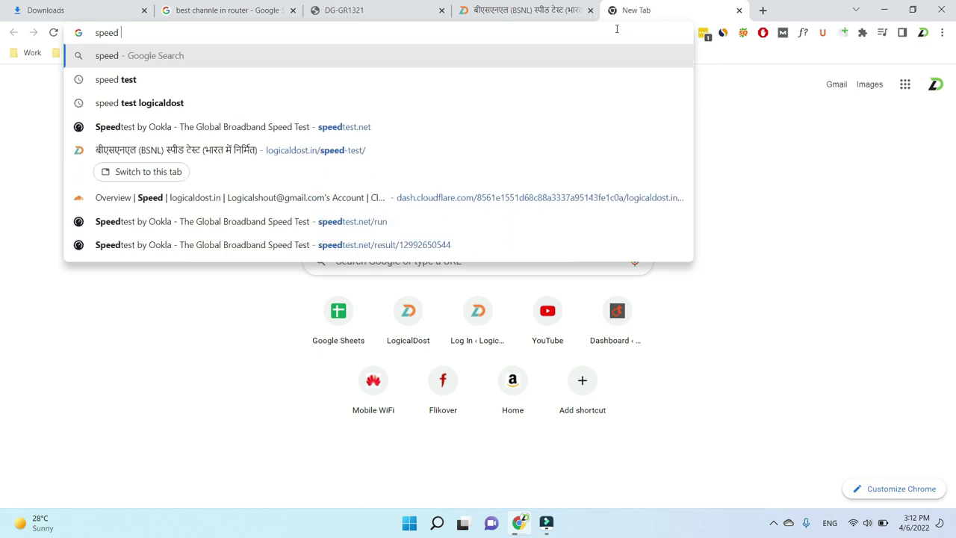
type("test")
key("Return")
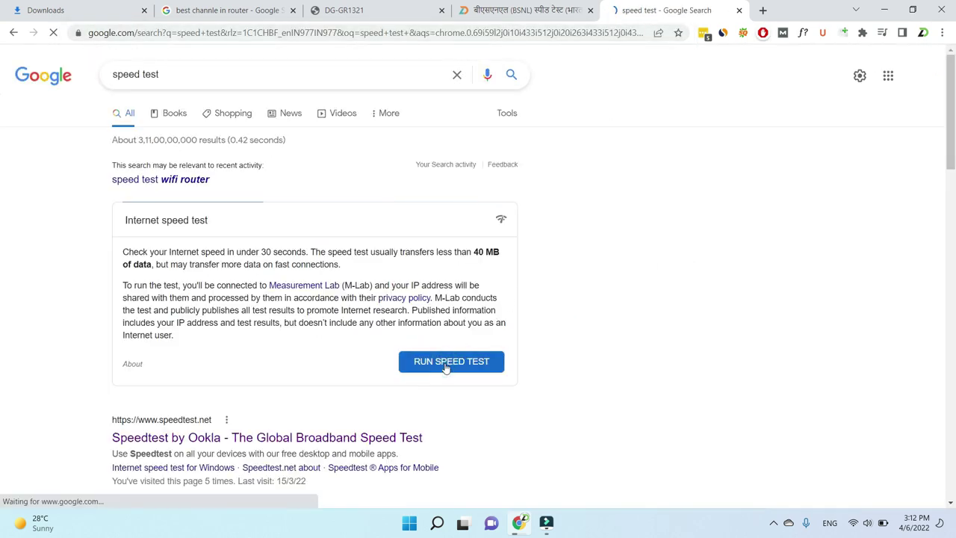
left_click(522, 10)
scroll(508, 217, "down", 3)
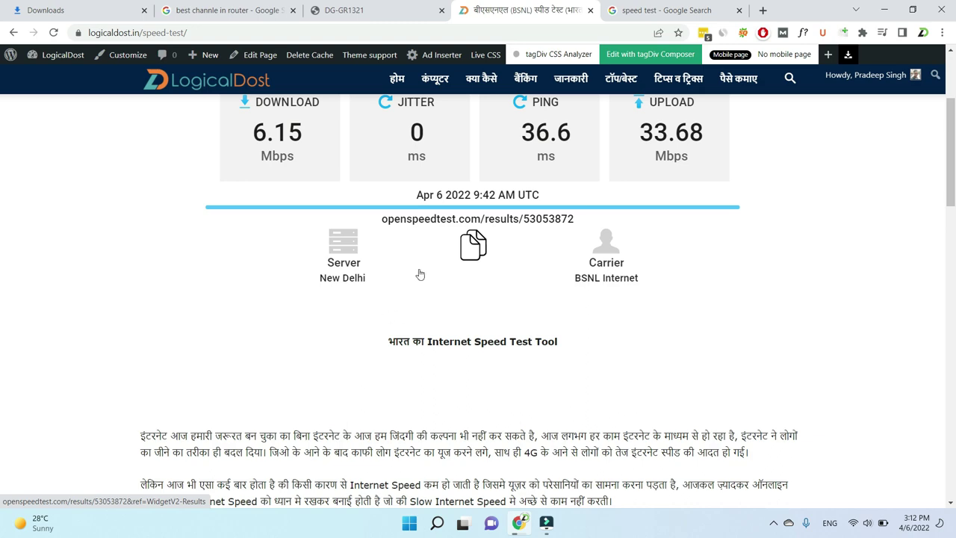
scroll(396, 321, "up", 3)
left_click(658, 10)
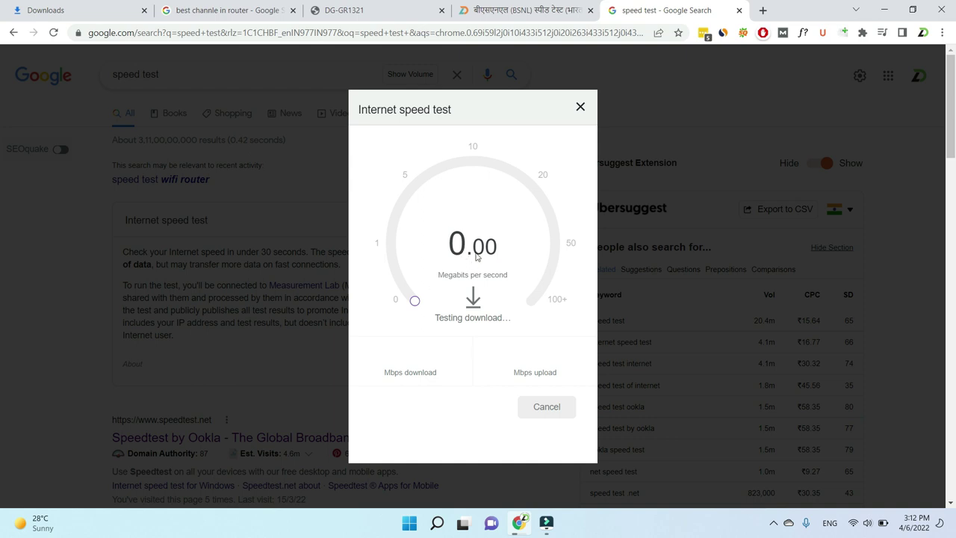
Return to the router admin and open the Network > Internet WAN settings.
left_click(384, 10)
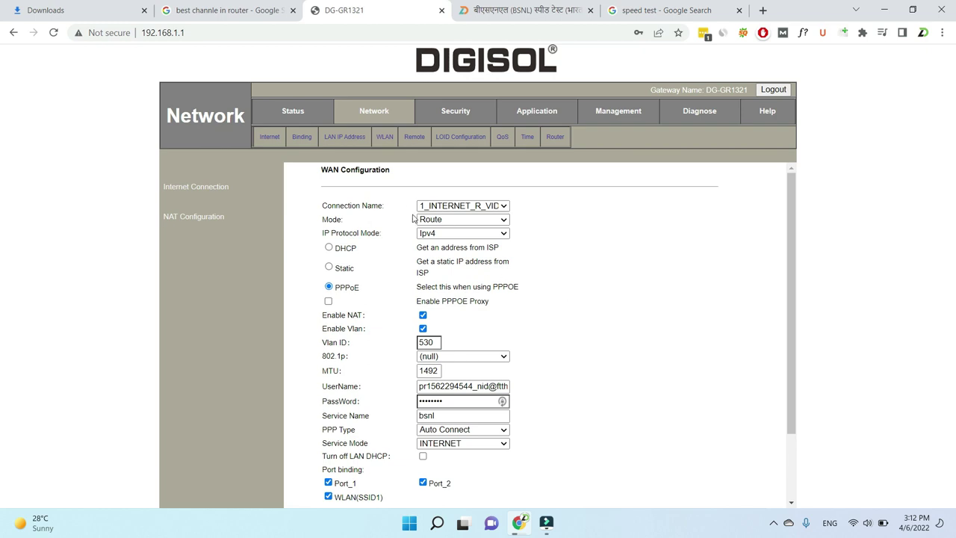
scroll(523, 246, "down", 2)
scroll(418, 200, "up", 2)
left_click(268, 142)
Keep connection 1_INTERNET_R_VID_530 in Route mode with Ipv4 protocol.
left_click(480, 206)
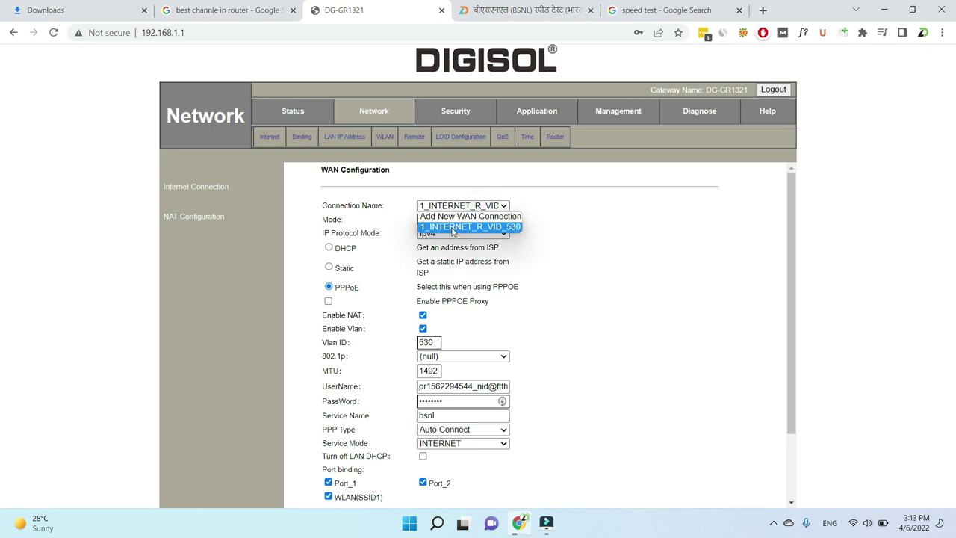
left_click(452, 227)
left_click(450, 221)
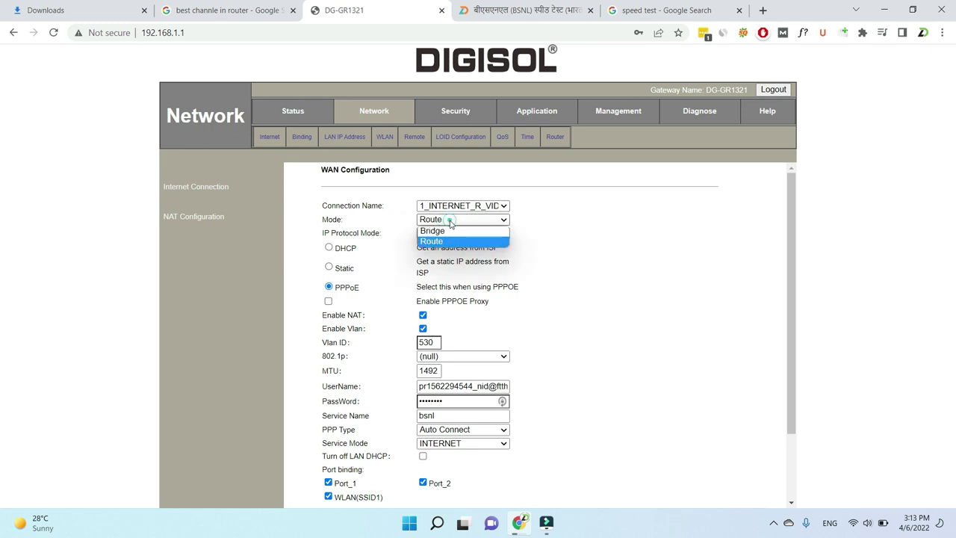
left_click(450, 222)
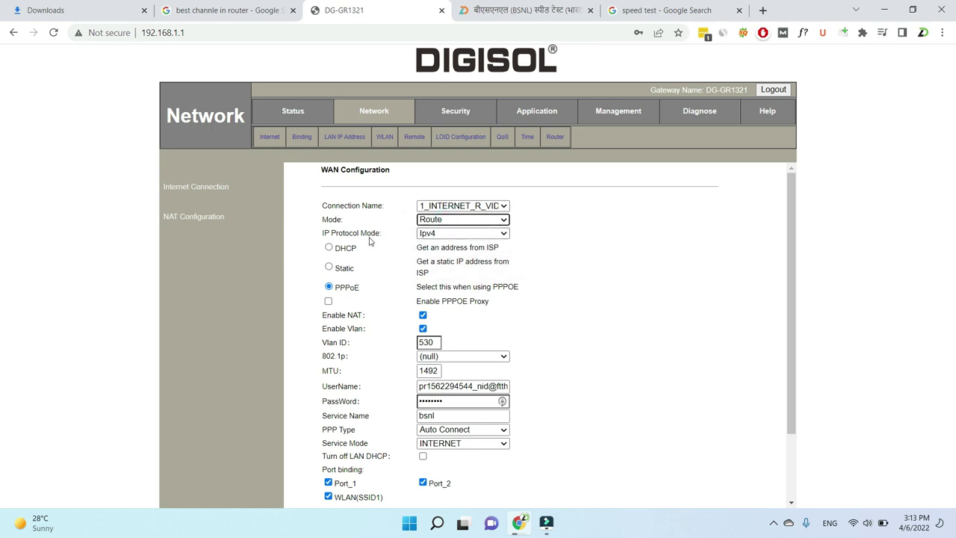
left_click(427, 234)
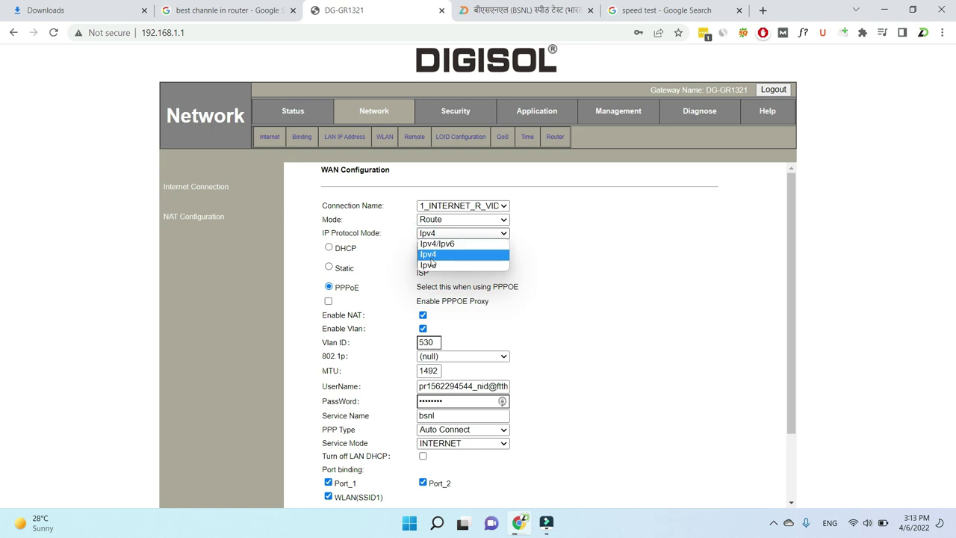
left_click(434, 259)
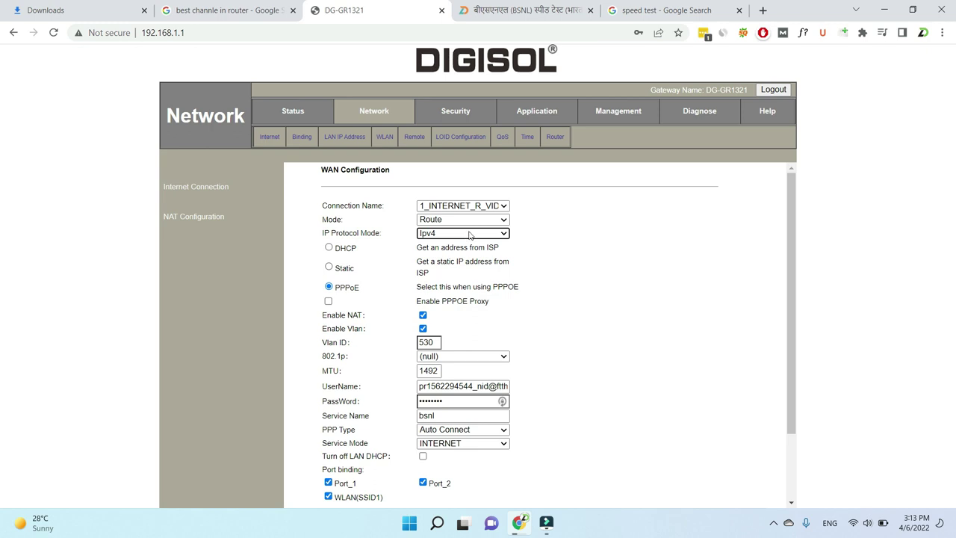
scroll(460, 314, "down", 1)
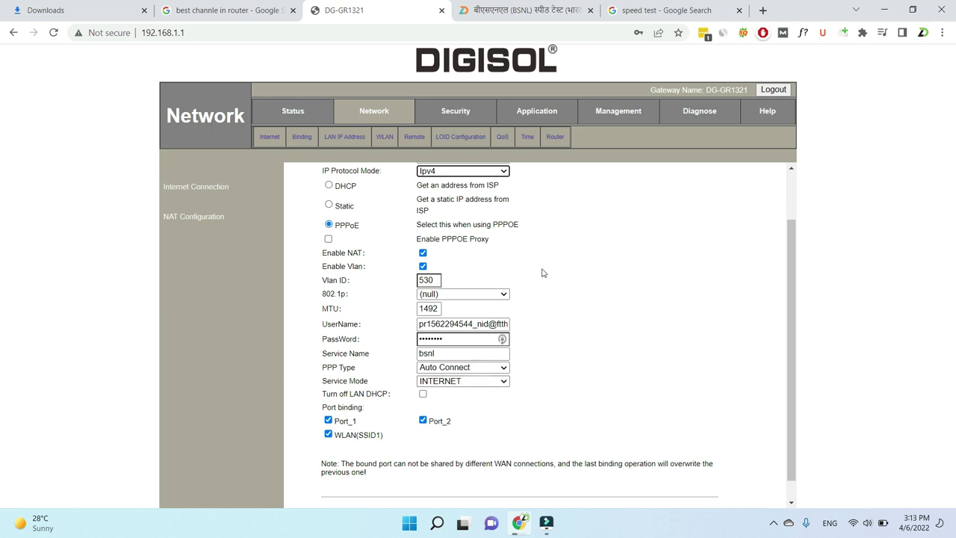
scroll(542, 271, "up", 2)
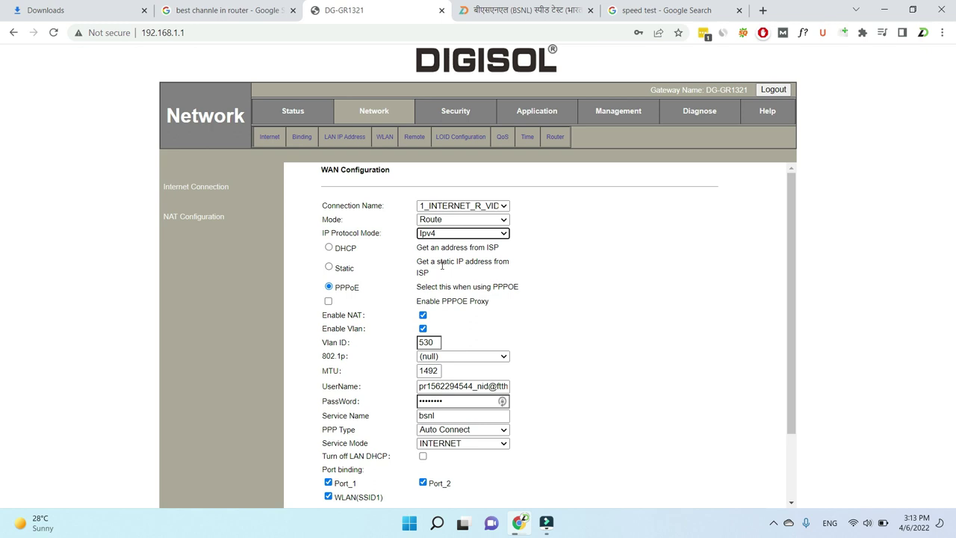
Open WLAN basic settings, leave channel width at 20/40MHz, and check current channel 11.
left_click(382, 138)
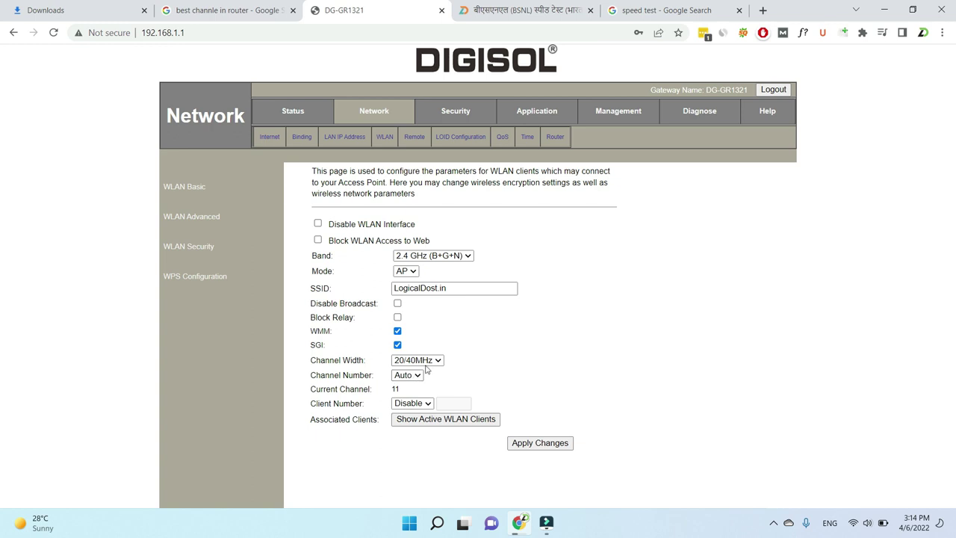
left_click(411, 358)
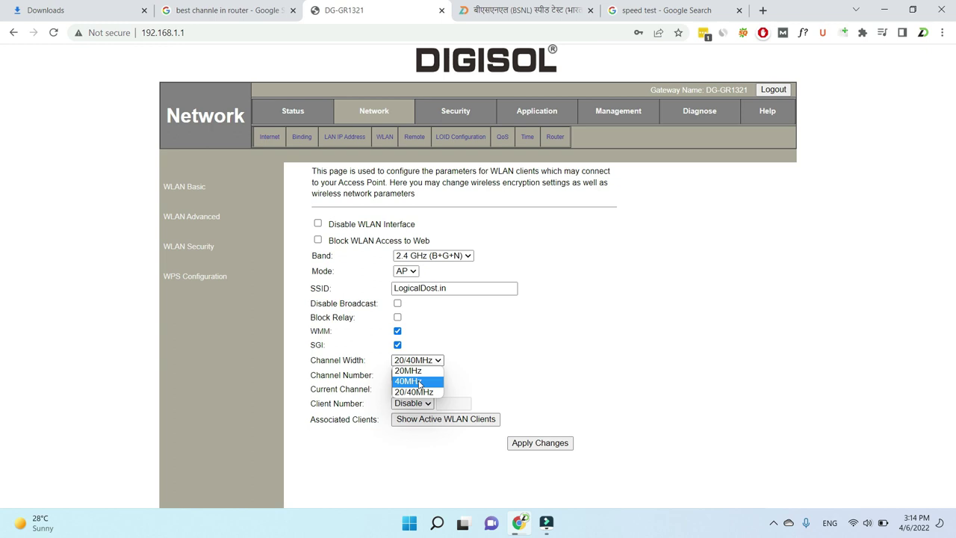
key("Up")
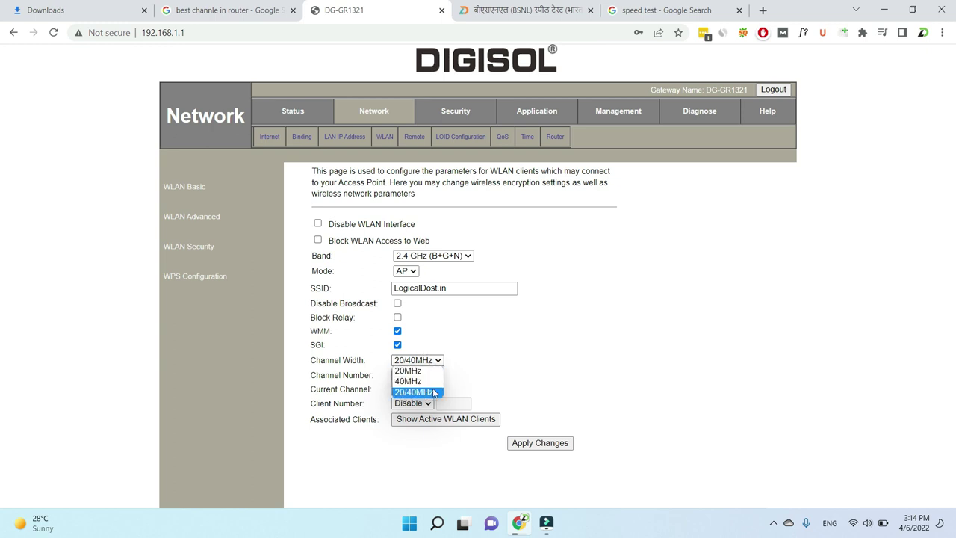
left_click(459, 363)
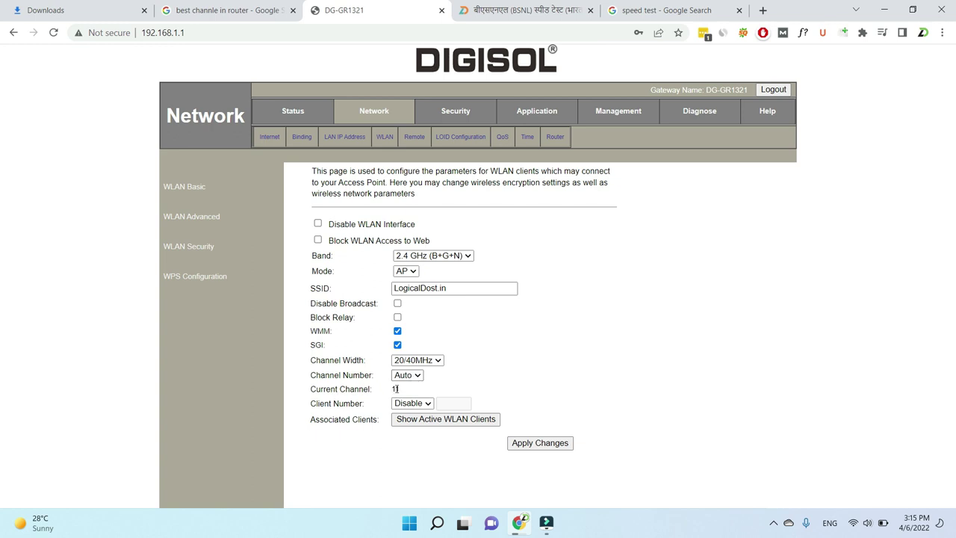
left_click(392, 388)
left_click(396, 388)
Search 'best channel in router', finding channels 1, 6 and 11 recommended for 2.4 GHz.
left_click(233, 9)
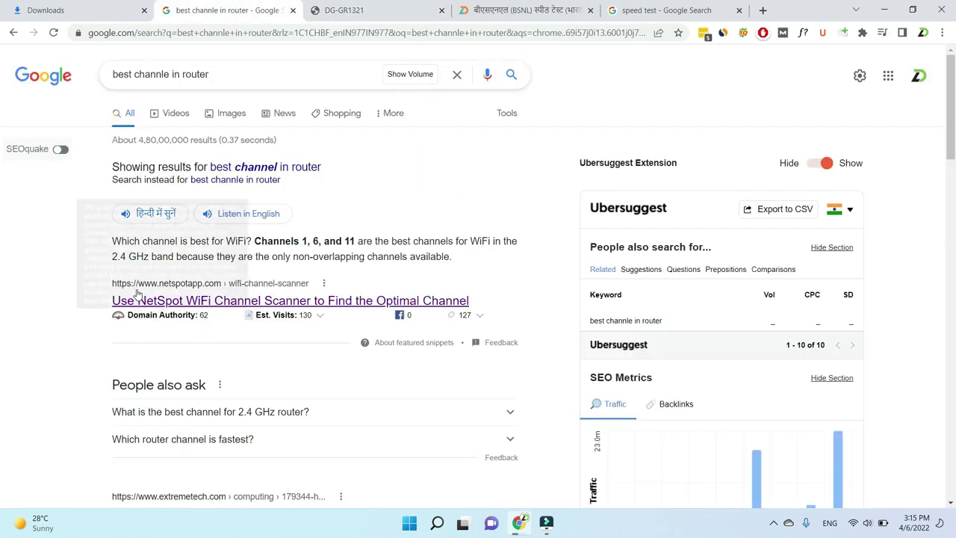
left_click(246, 166)
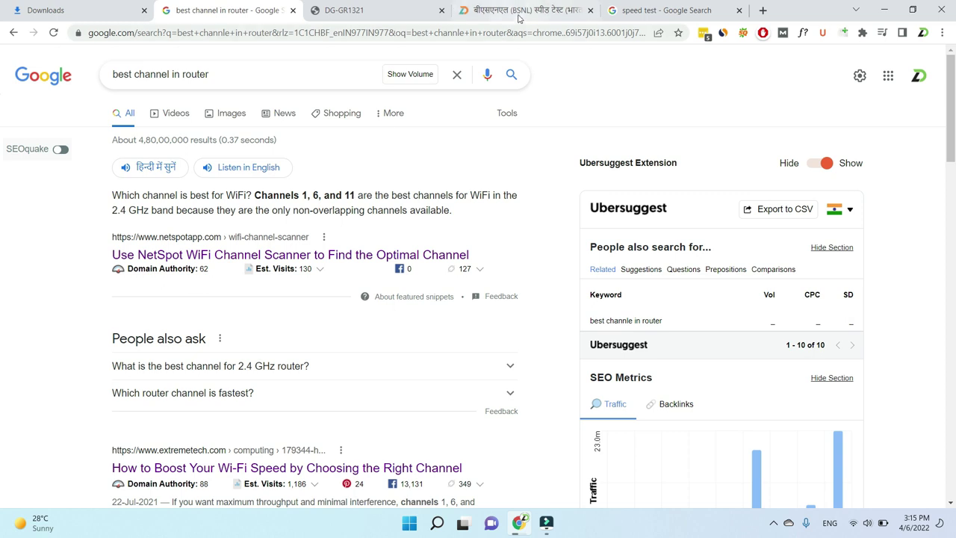
left_click(401, 15)
Set the Wi-Fi Channel Number to 1, apply it, and verify it shows 1.
left_click(409, 375)
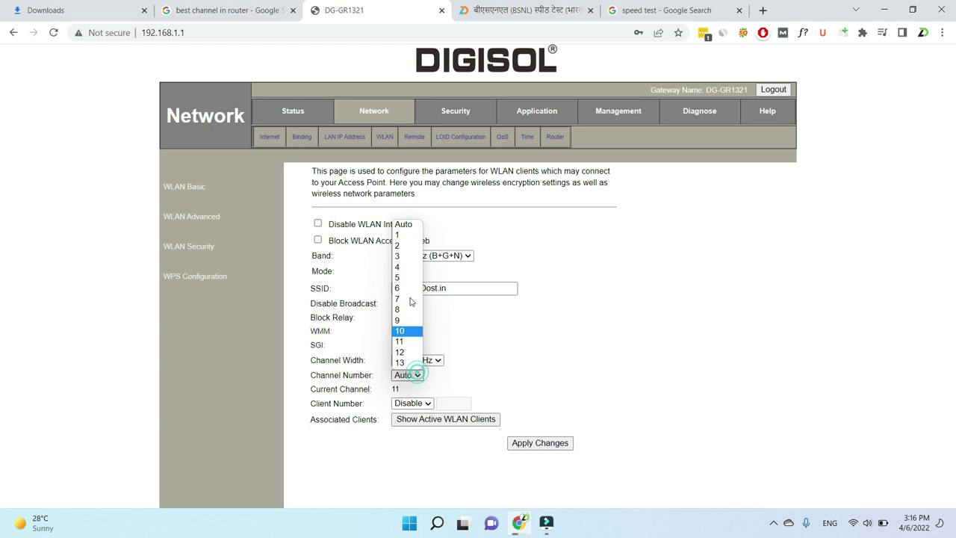
left_click(405, 235)
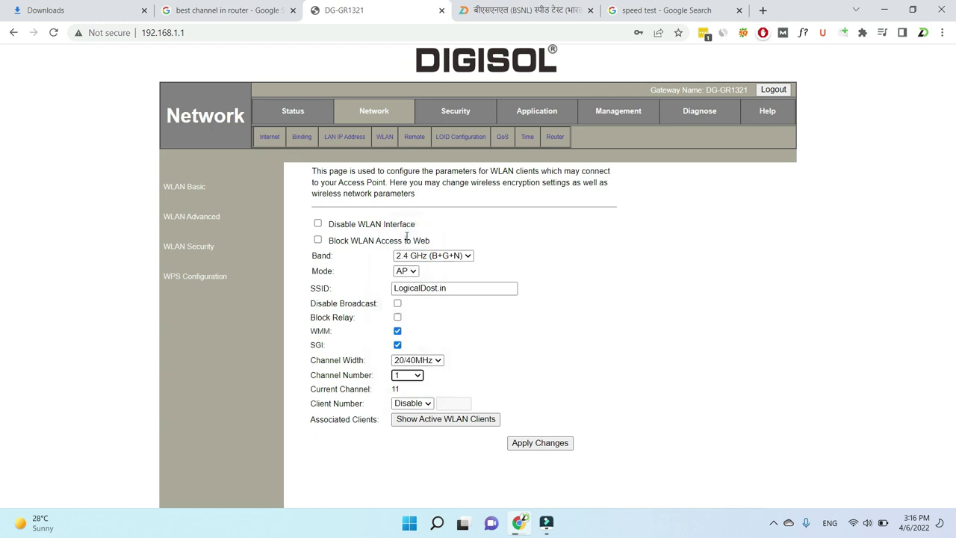
left_click(539, 444)
left_click(407, 375)
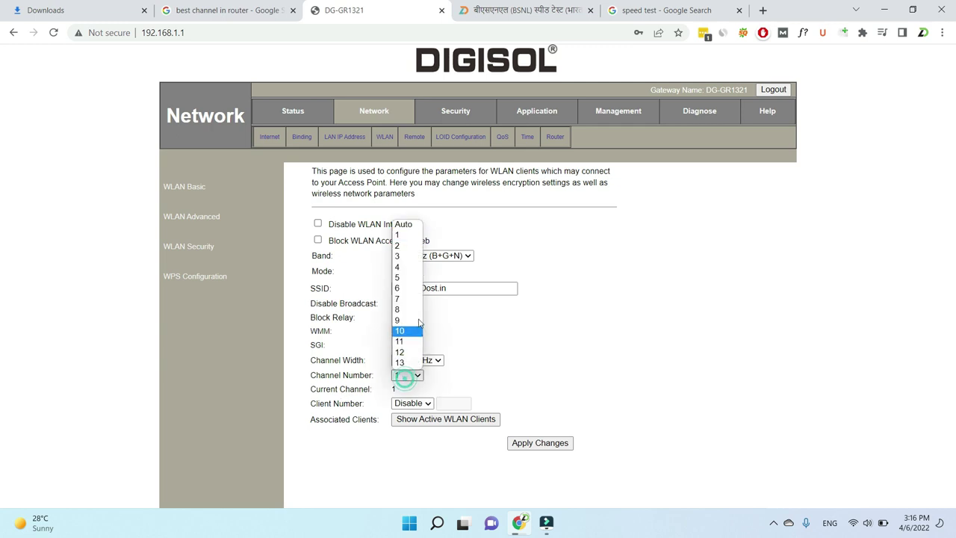
left_click(419, 379)
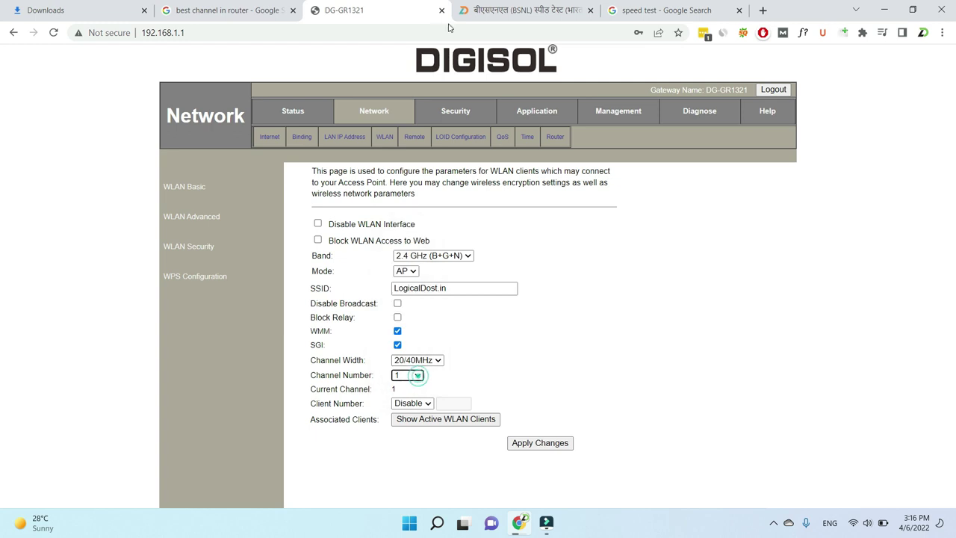
left_click(486, 8)
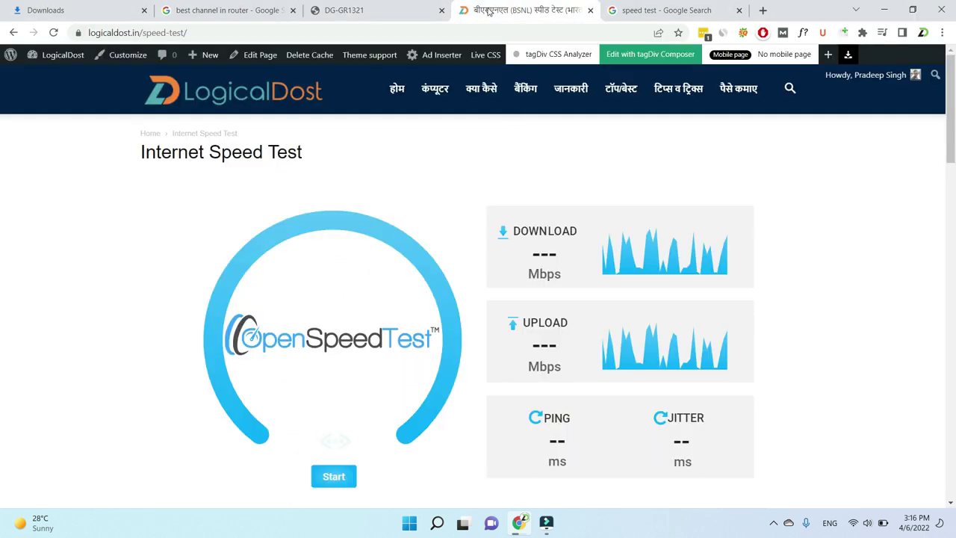
Retest on LogicalDost: 13.56 Mbps down, 33.51 Mbps up, 39.5 ms ping.
left_click(333, 476)
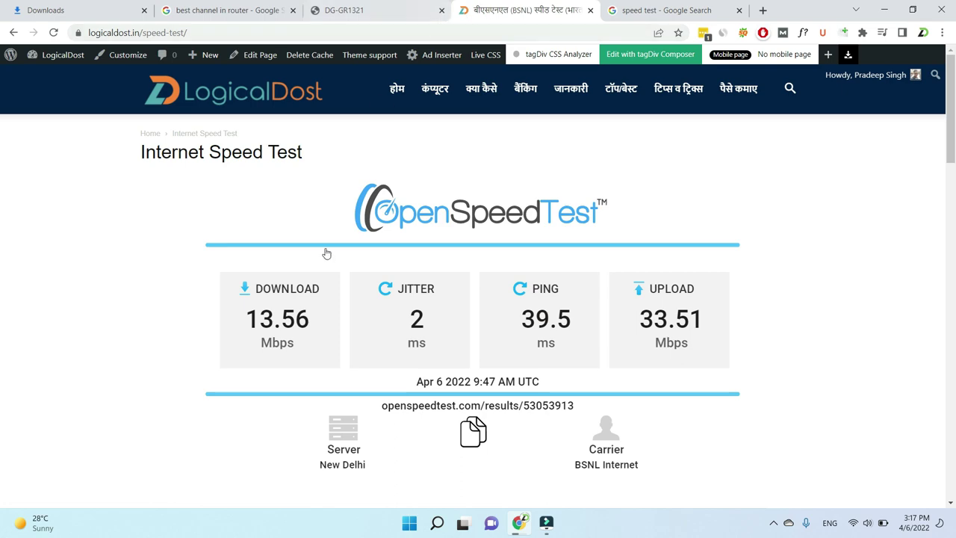
left_click(640, 11)
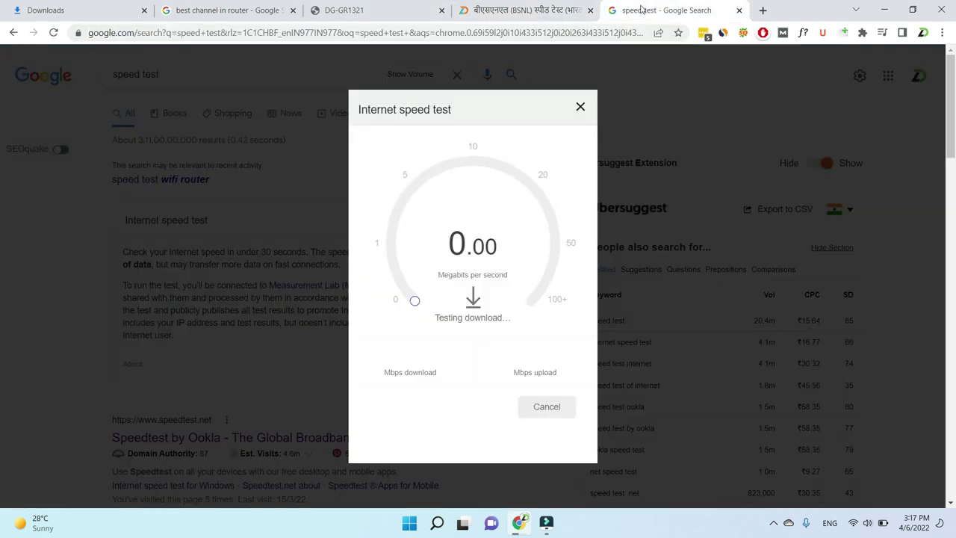
Close the running Google speed test and start it again to re-measure download speed.
left_click(580, 111)
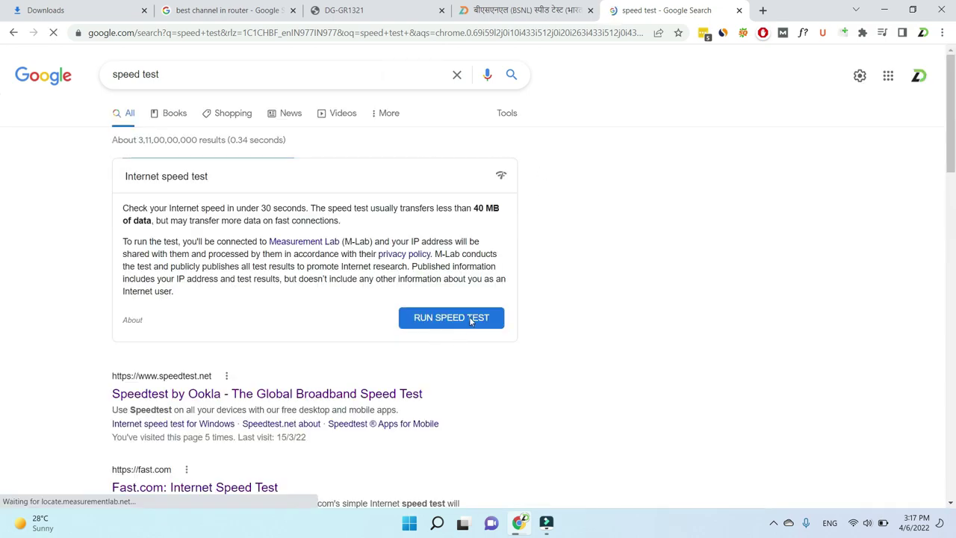
scroll(399, 366, "down", 5)
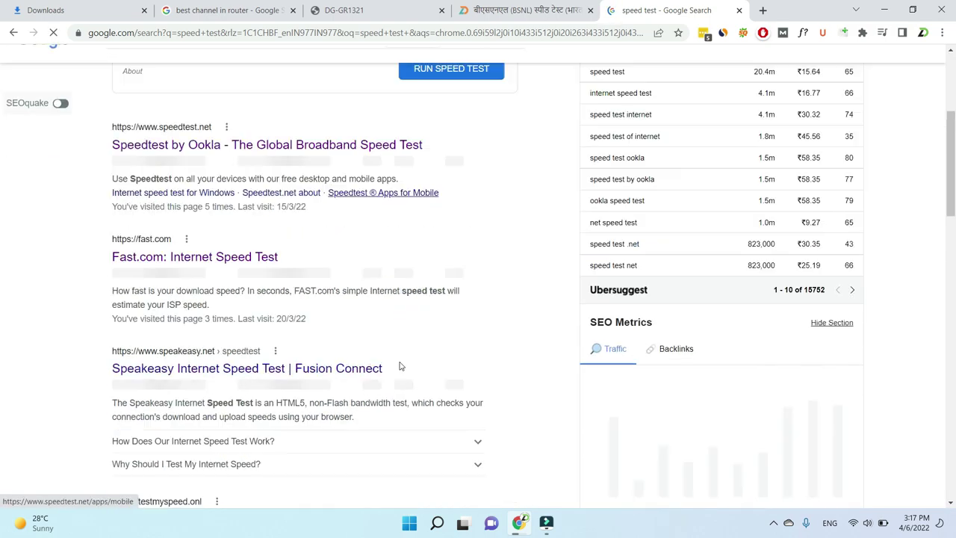
scroll(411, 351, "up", 5)
left_click(423, 321)
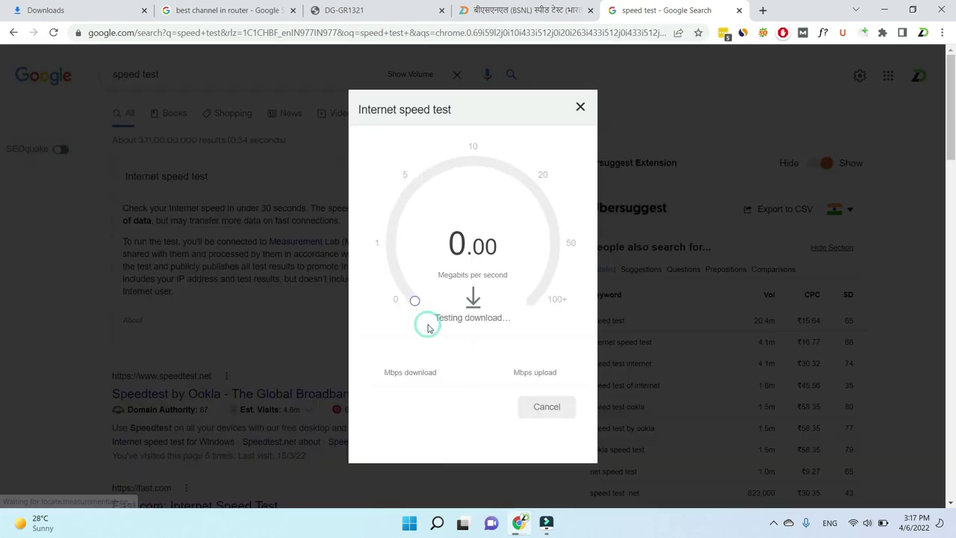